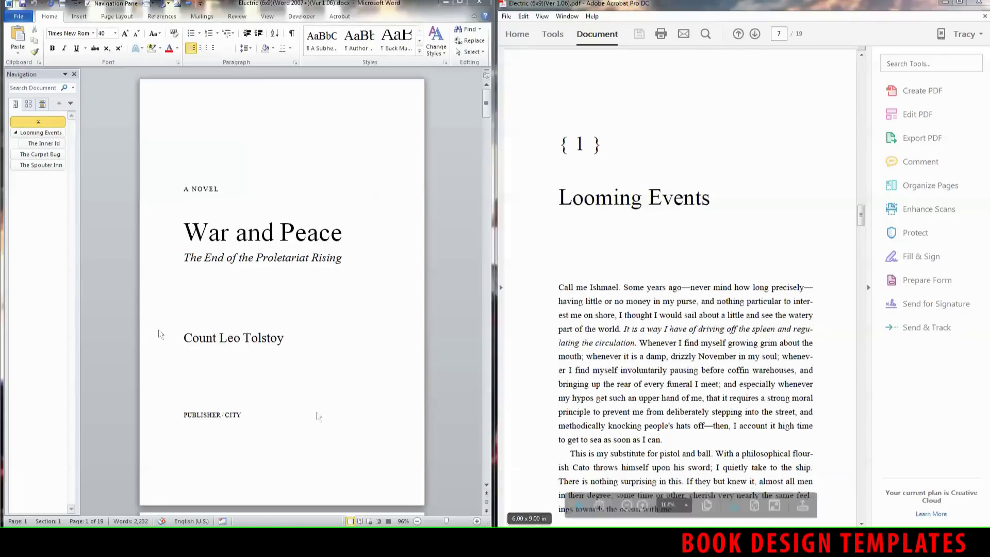
# Step: Scroll Word past the front matter and contents to Chapter 1, 'Looming Events'
pyautogui.click(231, 249)
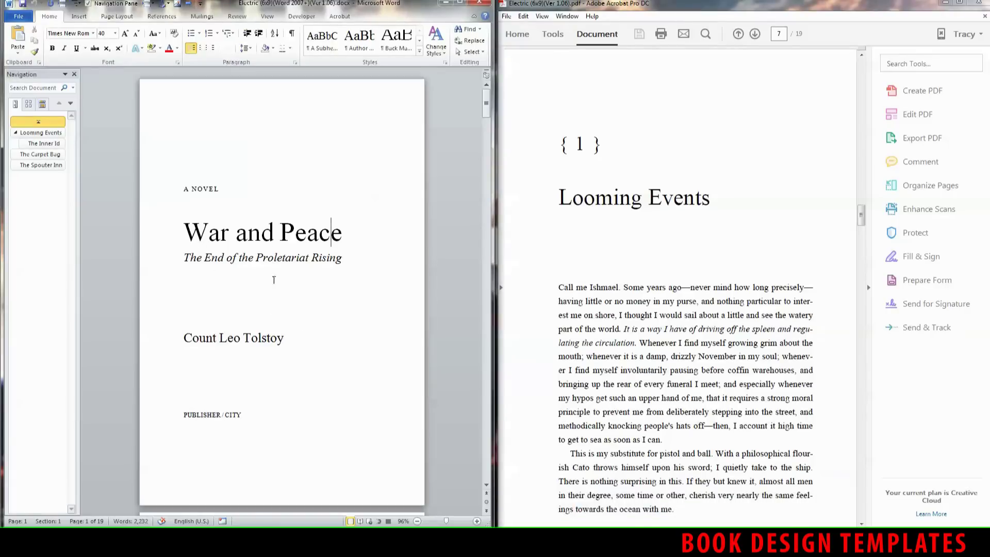
pyautogui.scroll(-5, 308, 274)
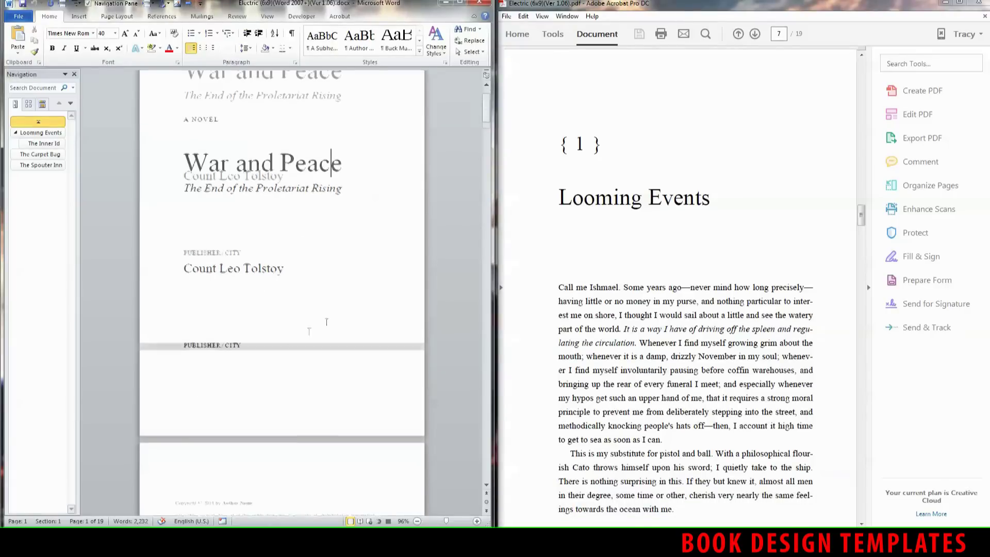
pyautogui.scroll(-2, 303, 332)
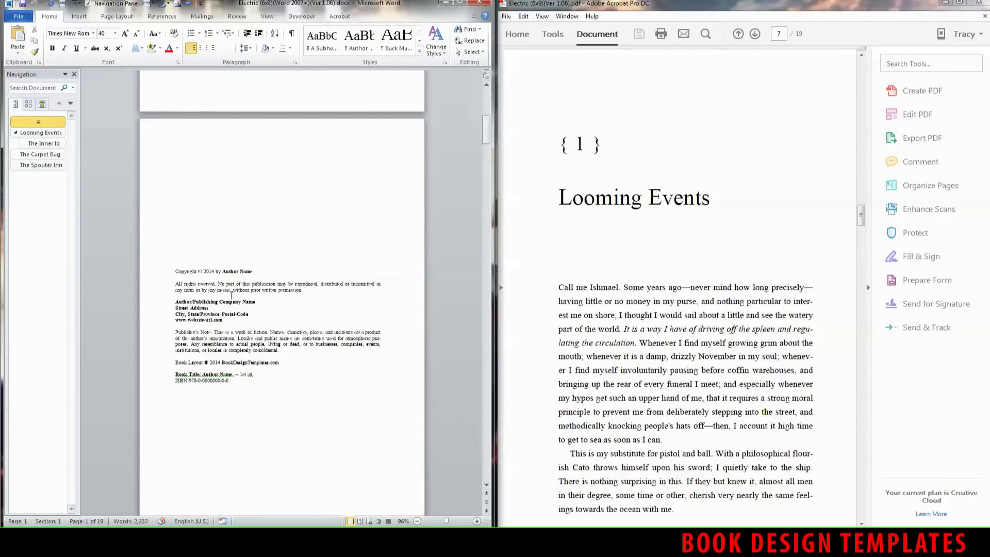
pyautogui.scroll(-1, 231, 294)
pyautogui.scroll(-2, 256, 293)
pyautogui.scroll(-3, 274, 290)
pyautogui.scroll(-4, 274, 290)
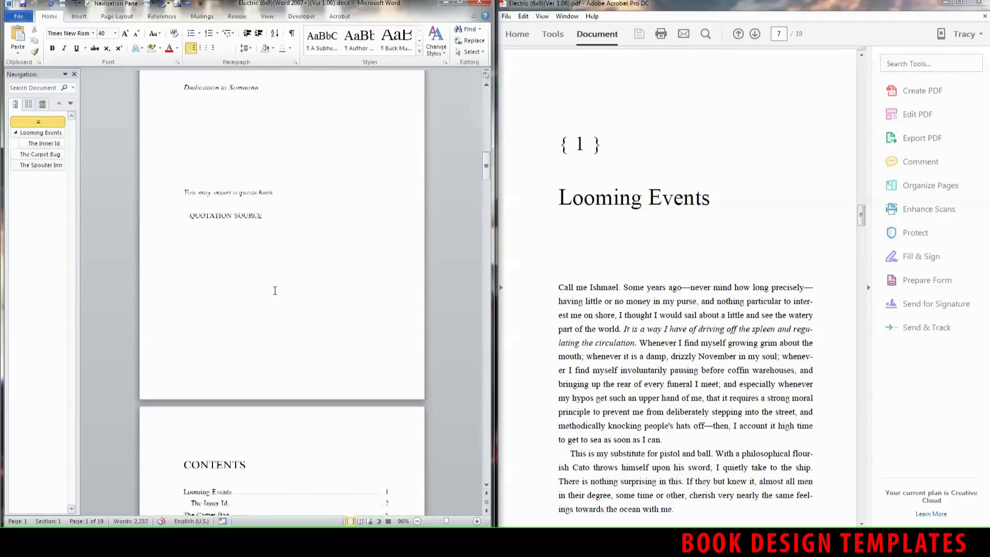
pyautogui.scroll(-4, 274, 290)
pyautogui.scroll(-3, 278, 294)
pyautogui.scroll(-4, 294, 293)
pyautogui.scroll(-2, 311, 288)
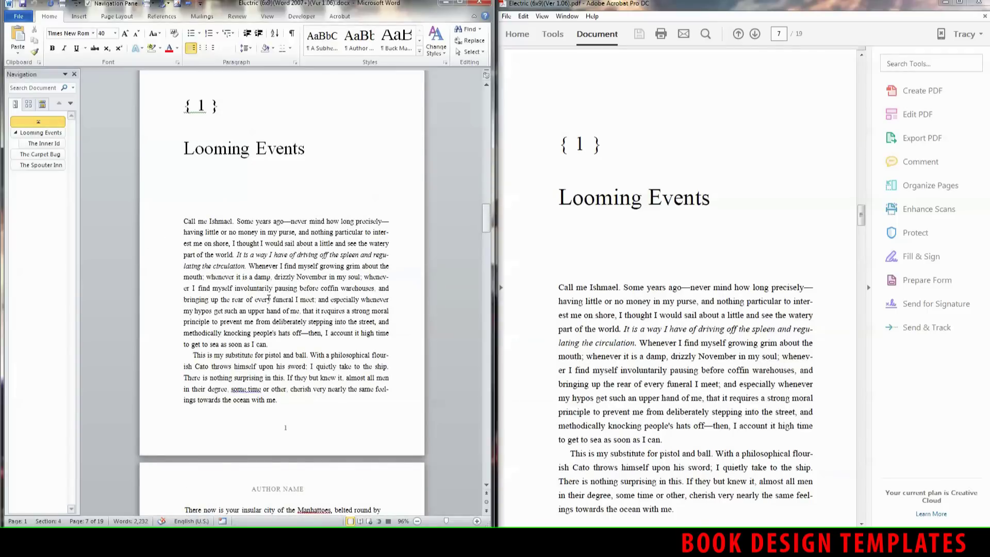
pyautogui.scroll(1, 208, 296)
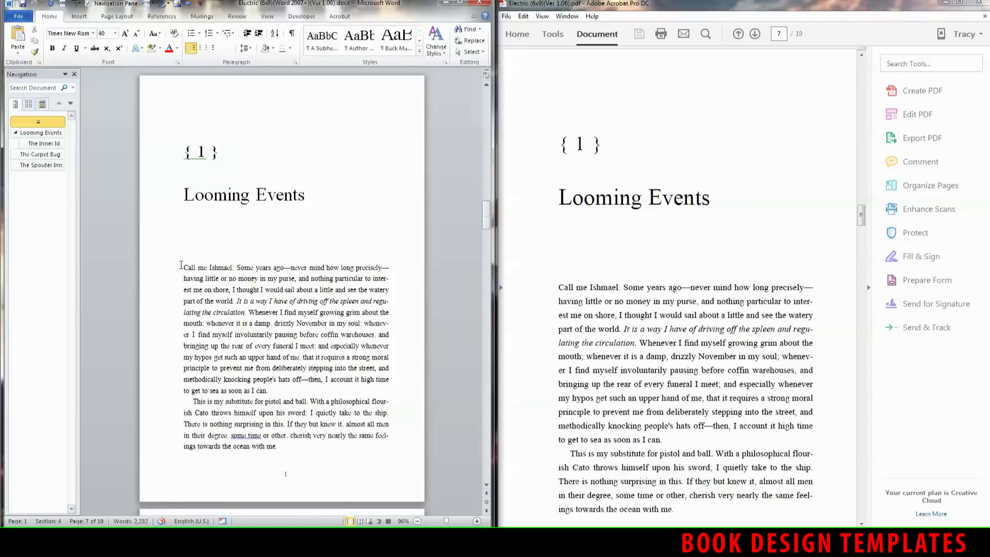
pyautogui.moveTo(180, 265); pyautogui.dragTo(387, 380)
pyautogui.click(256, 194)
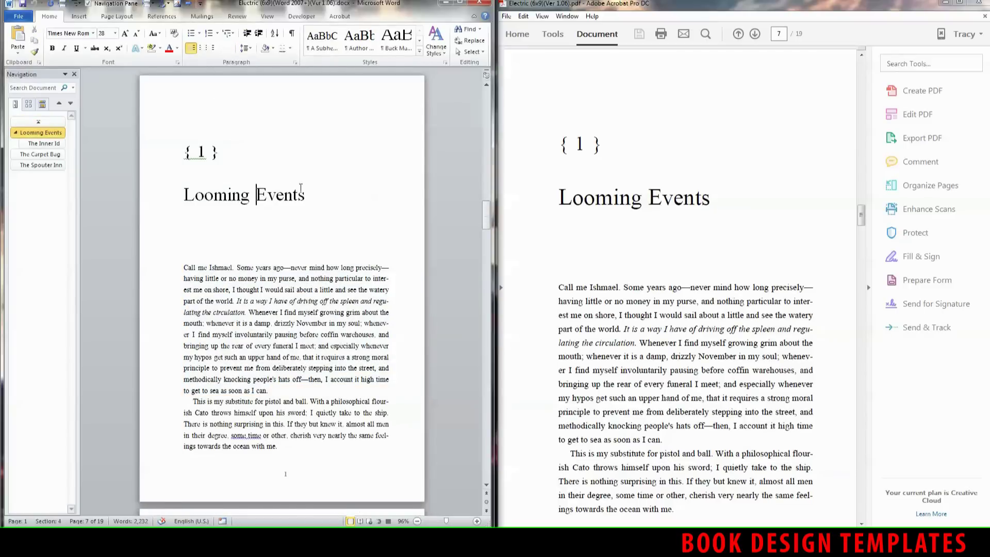
pyautogui.press('Up')
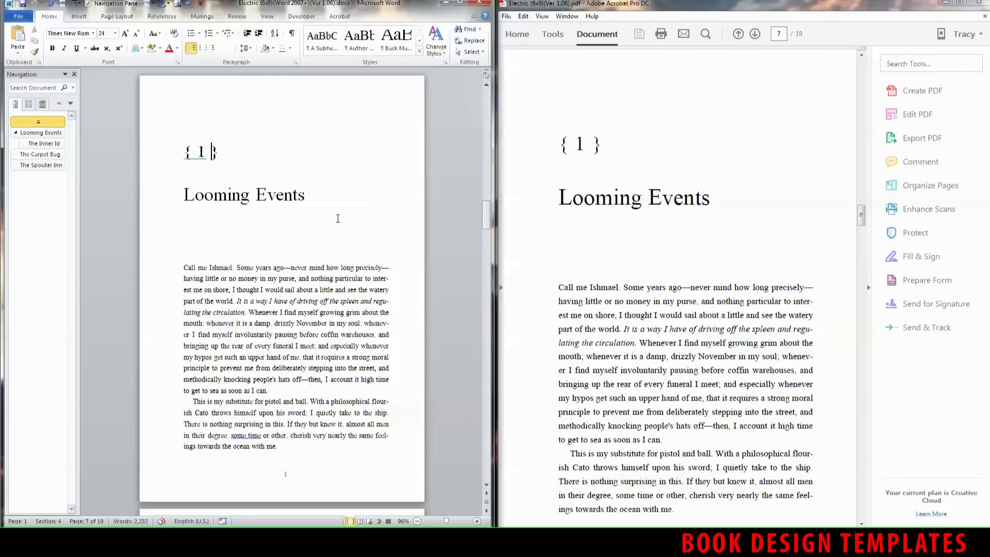
pyautogui.click(292, 195)
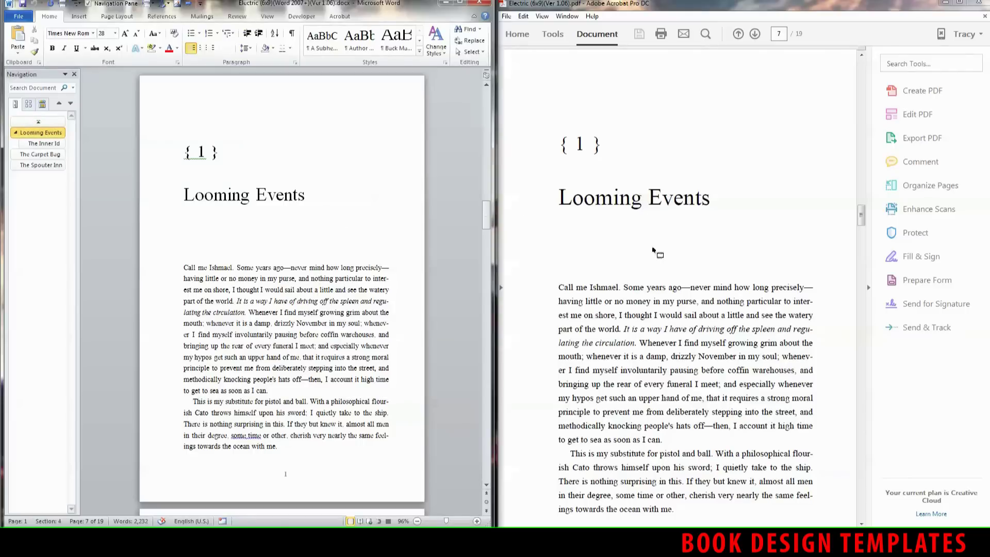
pyautogui.click(644, 214)
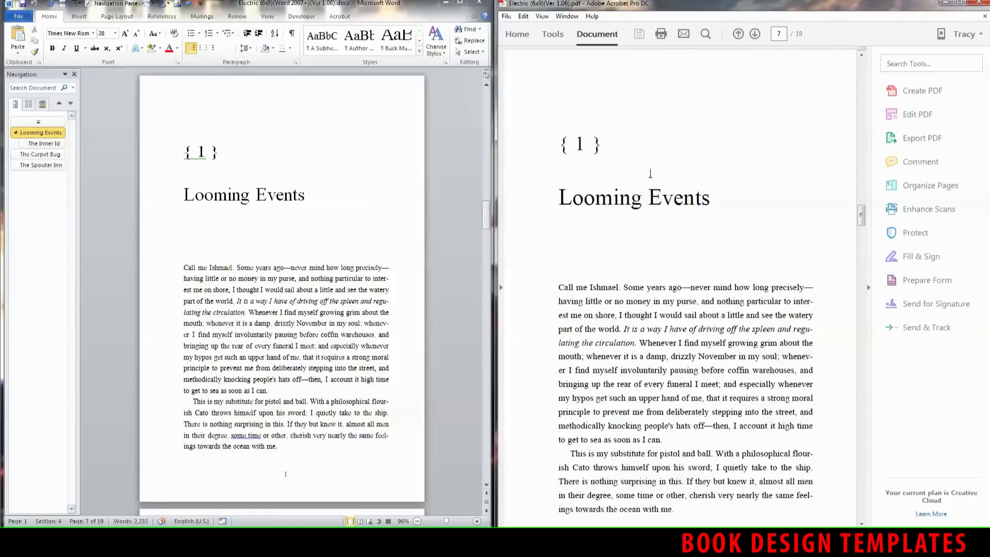
pyautogui.scroll(-1, 642, 227)
pyautogui.scroll(-1, 641, 226)
pyautogui.scroll(-5, 642, 224)
pyautogui.scroll(-4, 650, 232)
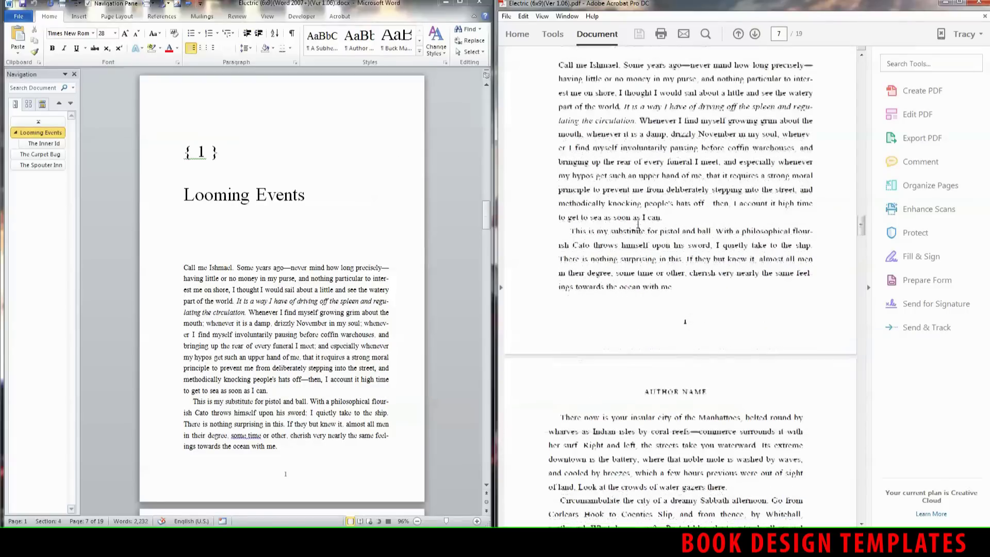
pyautogui.scroll(-5, 665, 262)
pyautogui.scroll(-5, 667, 263)
pyautogui.scroll(-2, 667, 263)
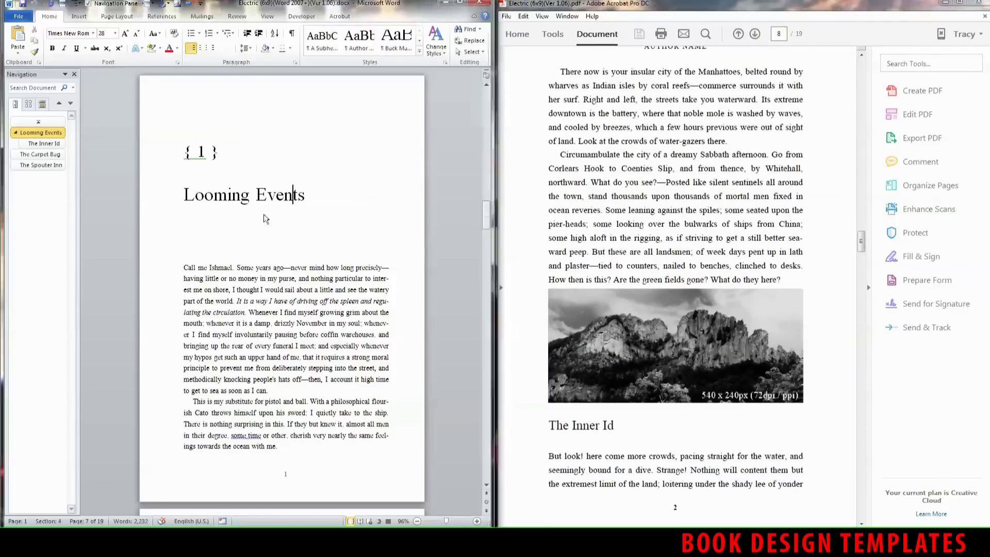
pyautogui.scroll(-5, 266, 195)
pyautogui.scroll(-5, 287, 220)
pyautogui.scroll(-1, 290, 223)
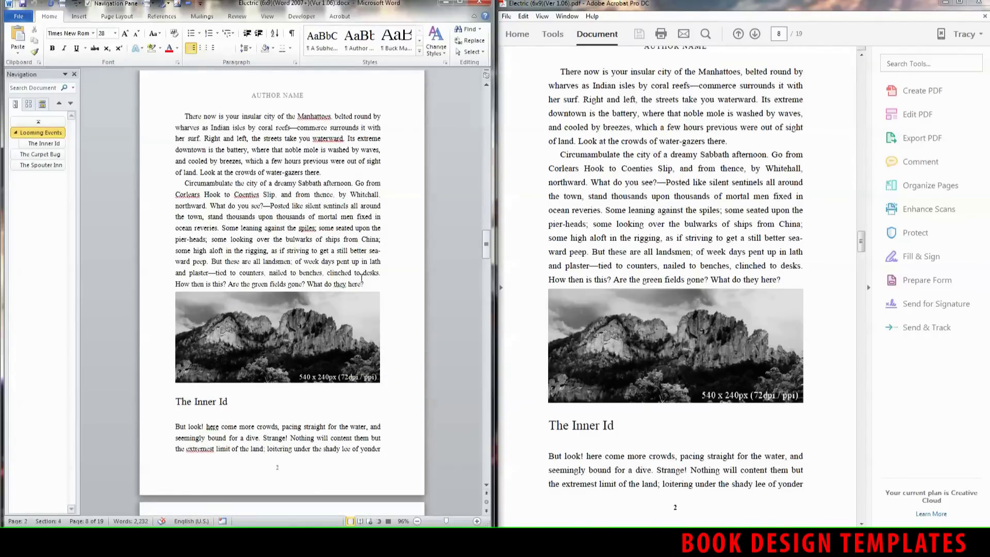
pyautogui.scroll(2, 356, 263)
pyautogui.scroll(7, 333, 225)
pyautogui.scroll(1, 321, 201)
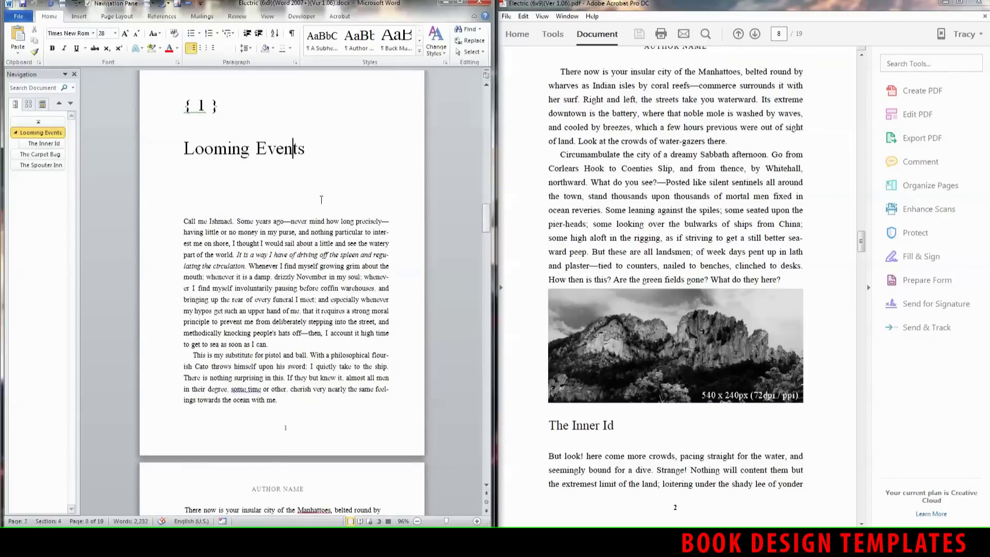
# Step: Bring Word and the PDF to the page with the mountain photo and 'The Inner Id'
pyautogui.click(209, 118)
pyautogui.scroll(4, 681, 322)
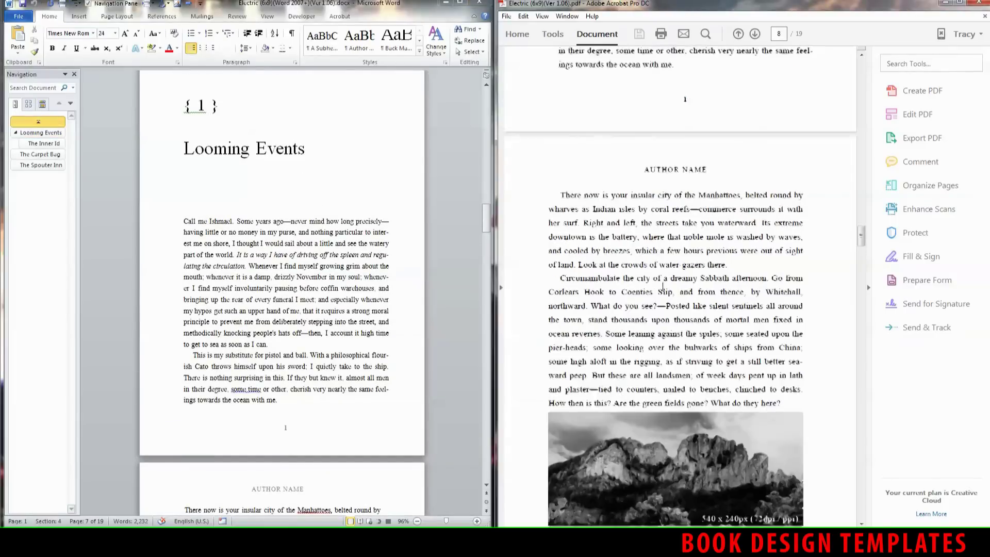
pyautogui.scroll(4, 681, 322)
pyautogui.scroll(2, 681, 323)
pyautogui.scroll(1, 719, 312)
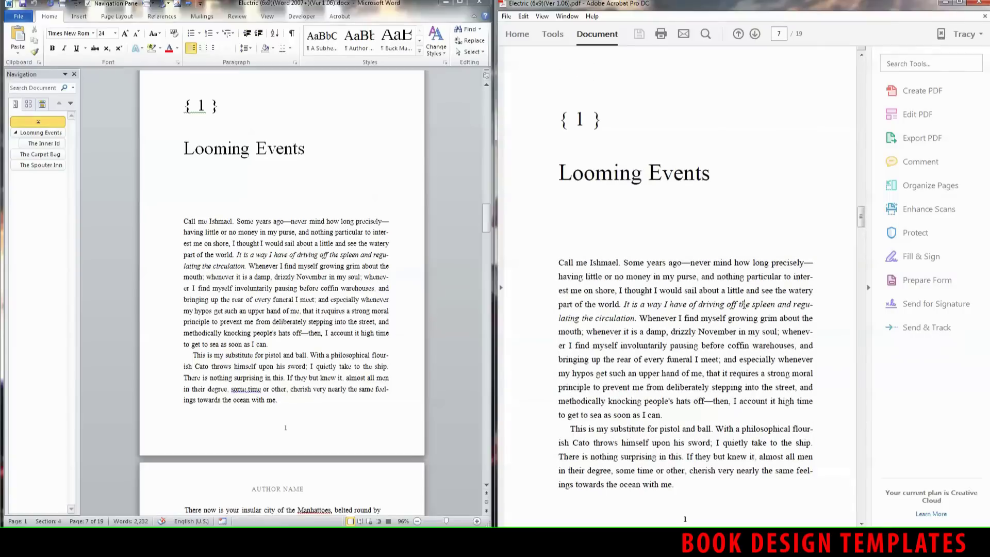
pyautogui.scroll(-1, 700, 306)
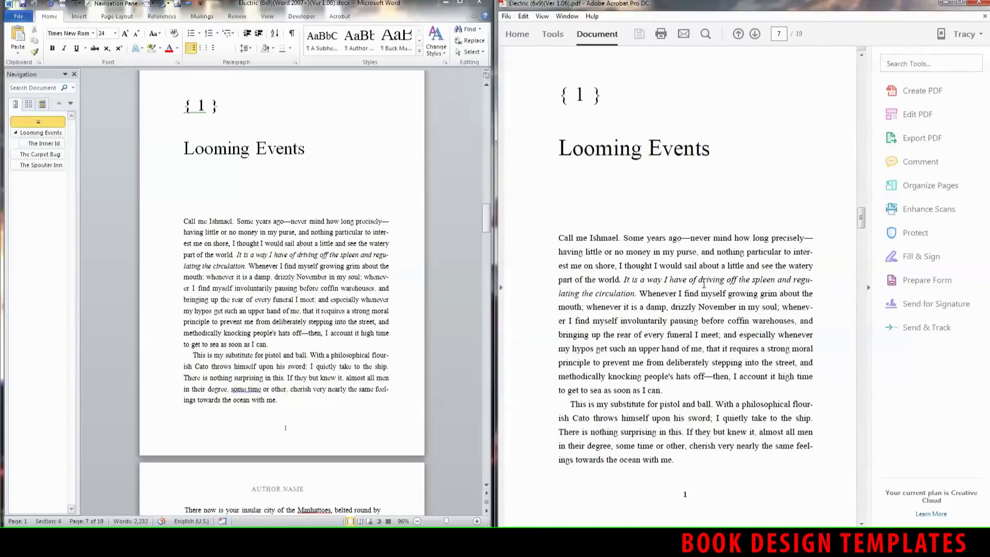
pyautogui.scroll(-5, 703, 284)
pyautogui.scroll(-10, 703, 284)
pyautogui.scroll(-2, 719, 232)
pyautogui.scroll(-1, 731, 194)
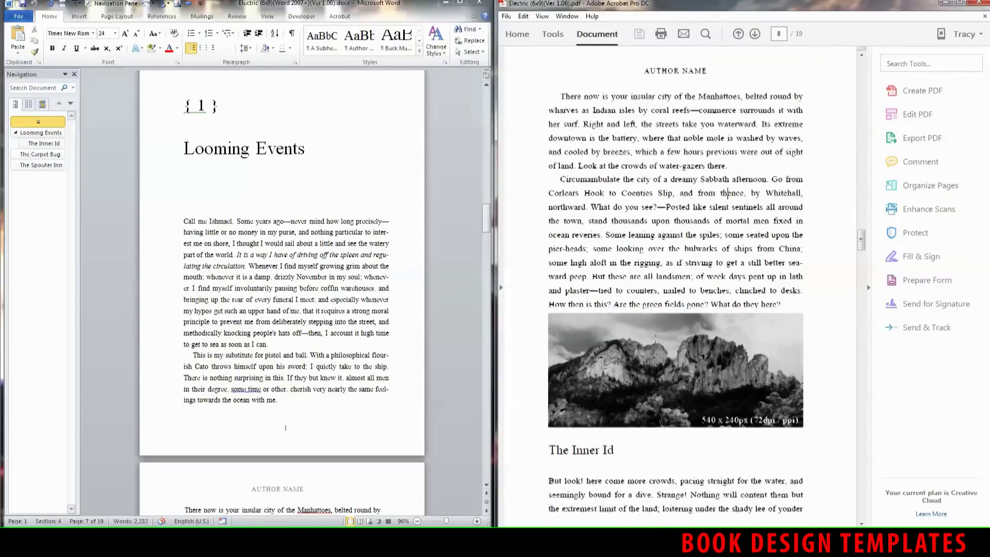
pyautogui.scroll(-3, 675, 310)
pyautogui.scroll(-10, 317, 360)
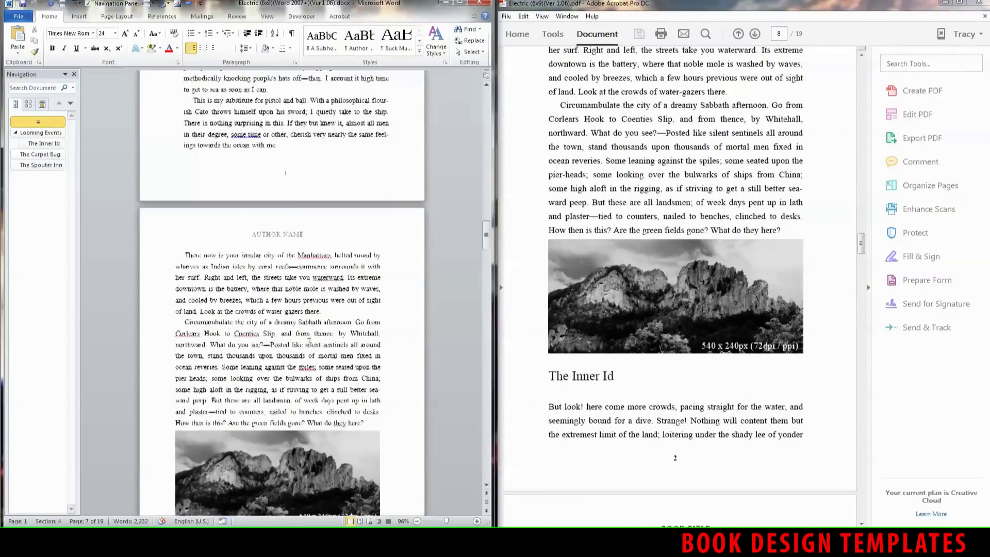
pyautogui.scroll(-2, 255, 383)
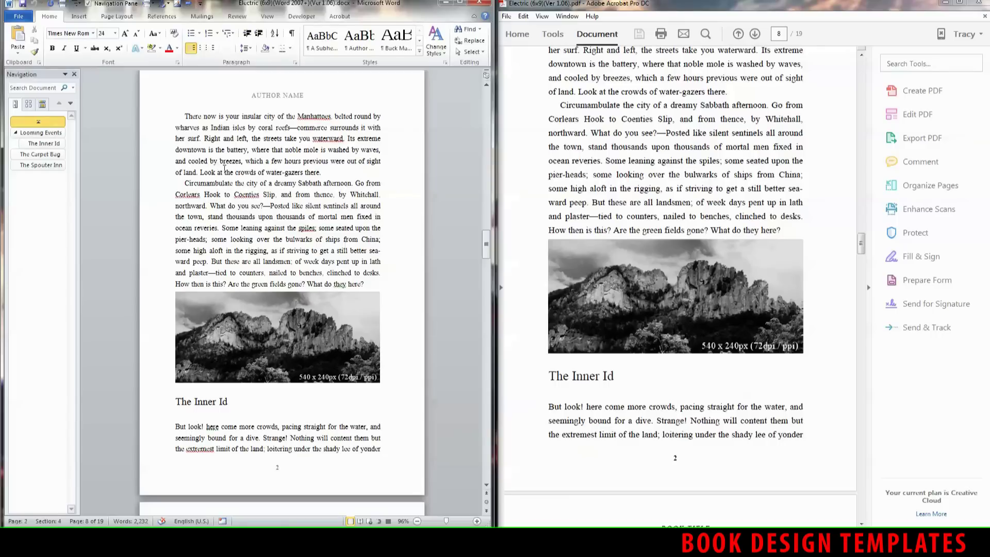
pyautogui.click(224, 137)
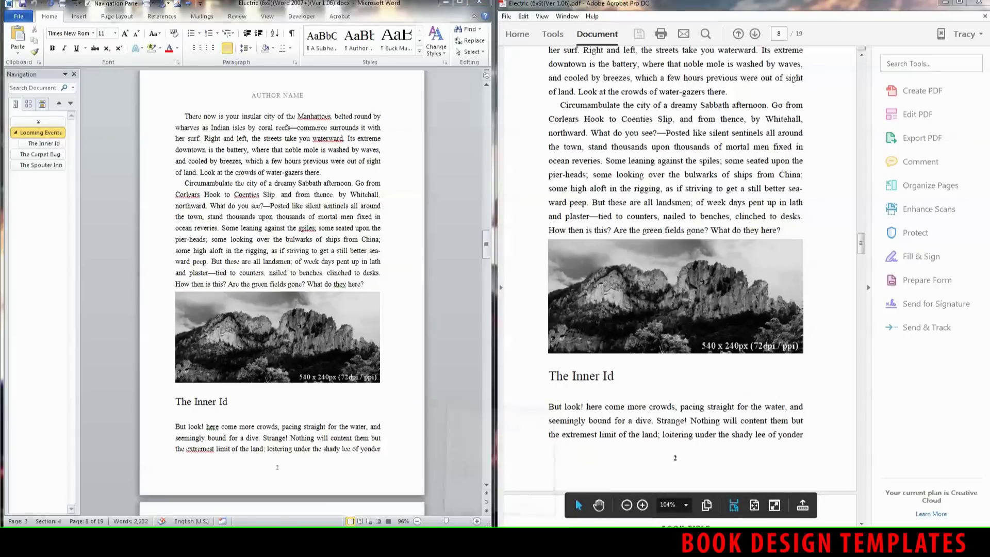
# Step: Drag the Electric (6x9) Word document from the 2Way folder into the calibre library
pyautogui.hotkey('alt', 'Tab')
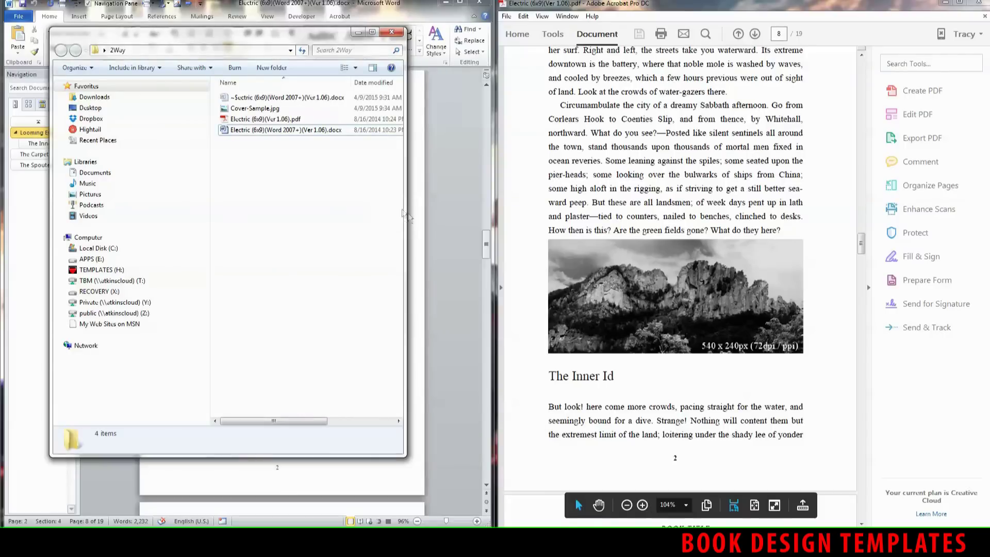
pyautogui.moveTo(404, 206); pyautogui.dragTo(519, 207)
pyautogui.click(262, 131)
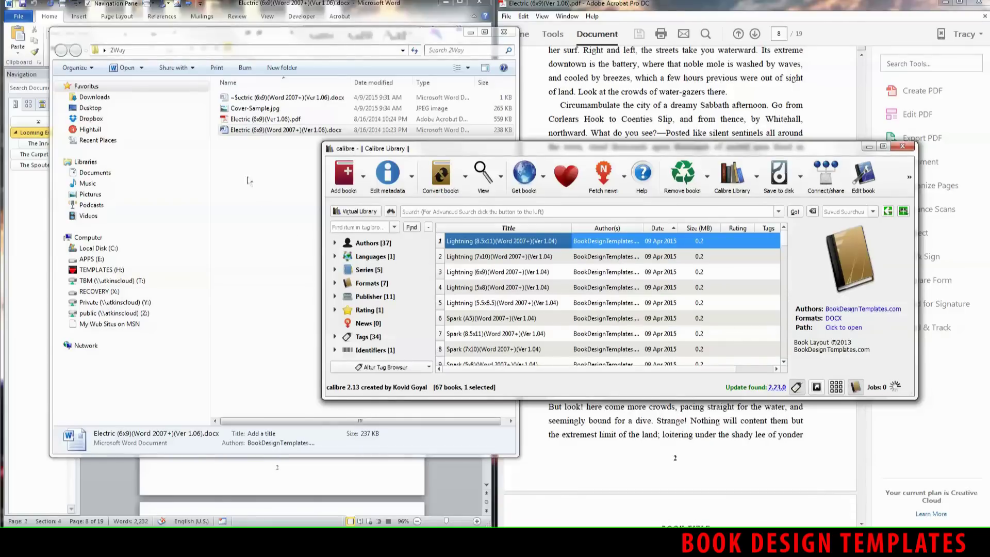
pyautogui.click(239, 131)
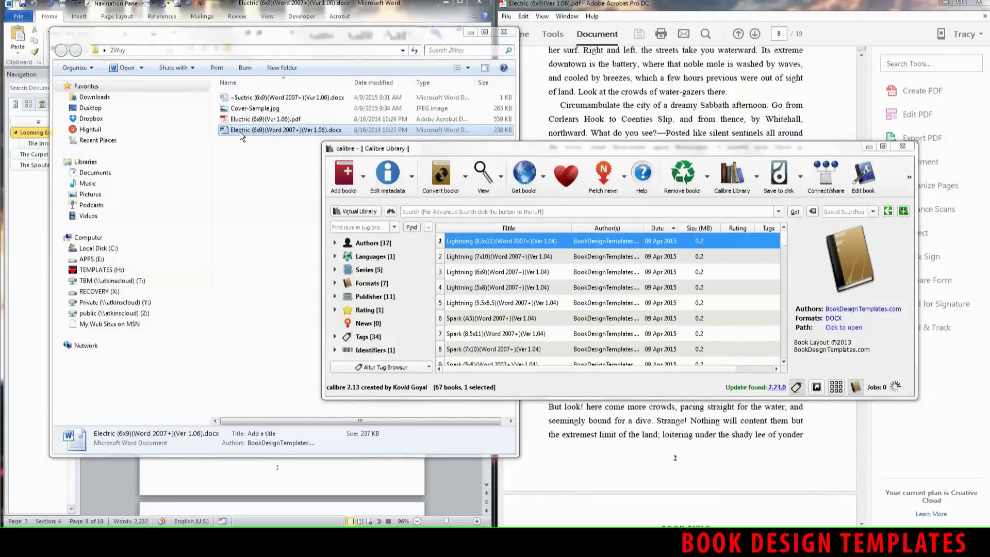
pyautogui.moveTo(240, 132); pyautogui.dragTo(471, 238)
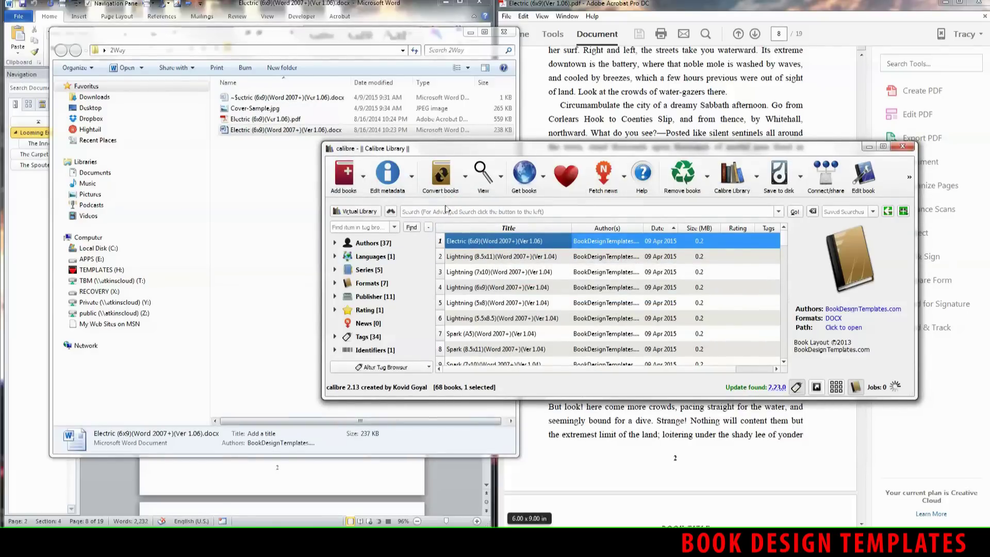
# Step: Set Cover-Sample.jpg as the Electric book's cover and save the metadata
pyautogui.click(382, 180)
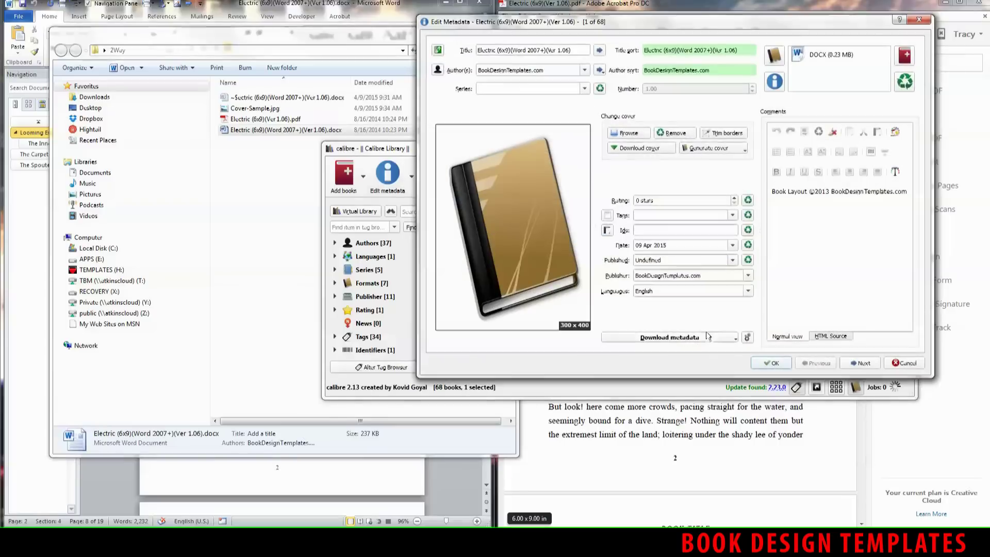
pyautogui.click(625, 133)
pyautogui.click(564, 116)
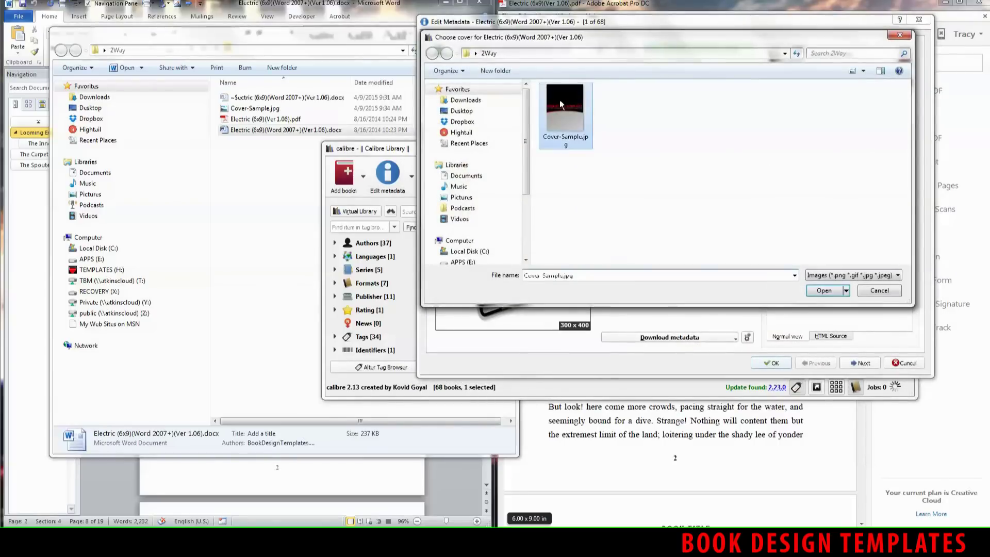
pyautogui.click(823, 289)
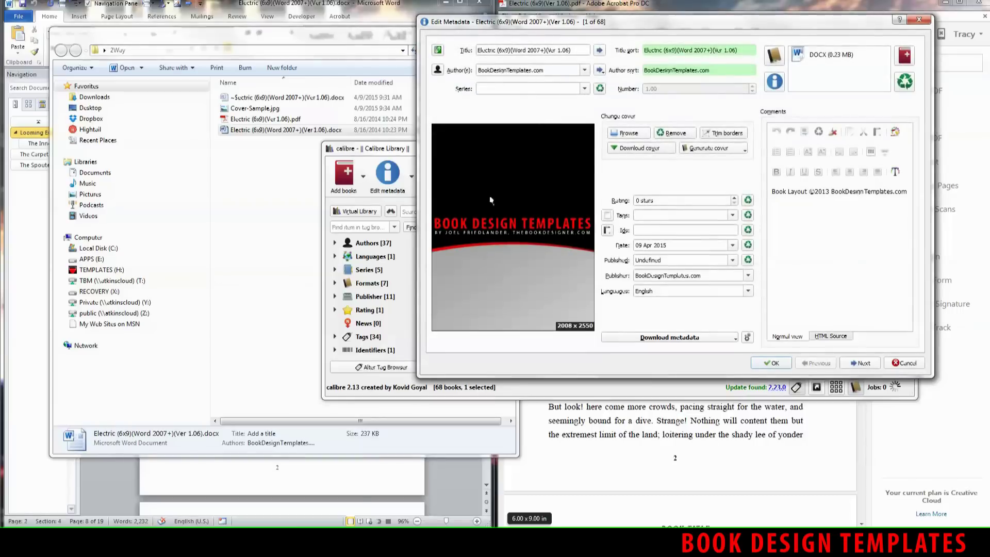
pyautogui.click(773, 363)
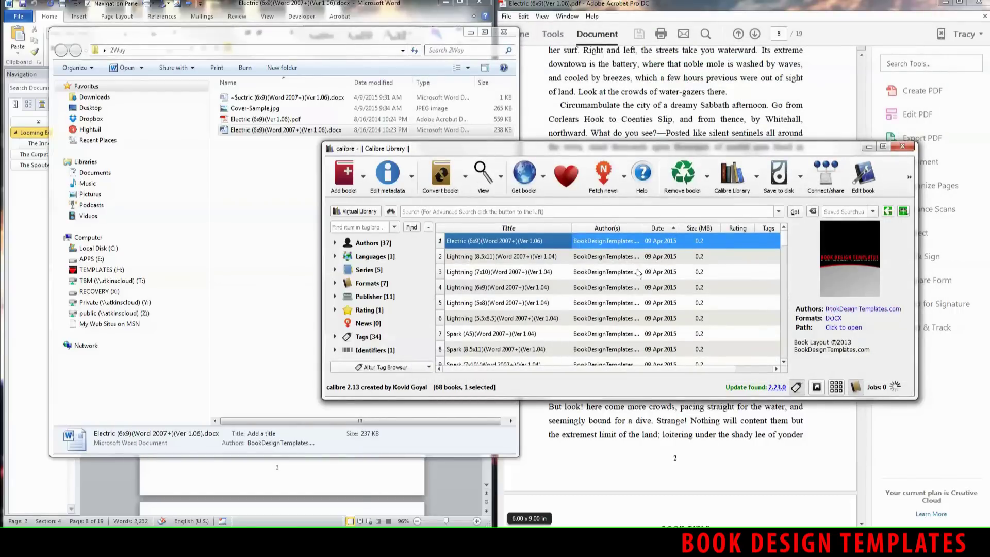
# Step: Convert the Electric (6x9) book to EPUB, keeping EPUB as the output format
pyautogui.click(450, 182)
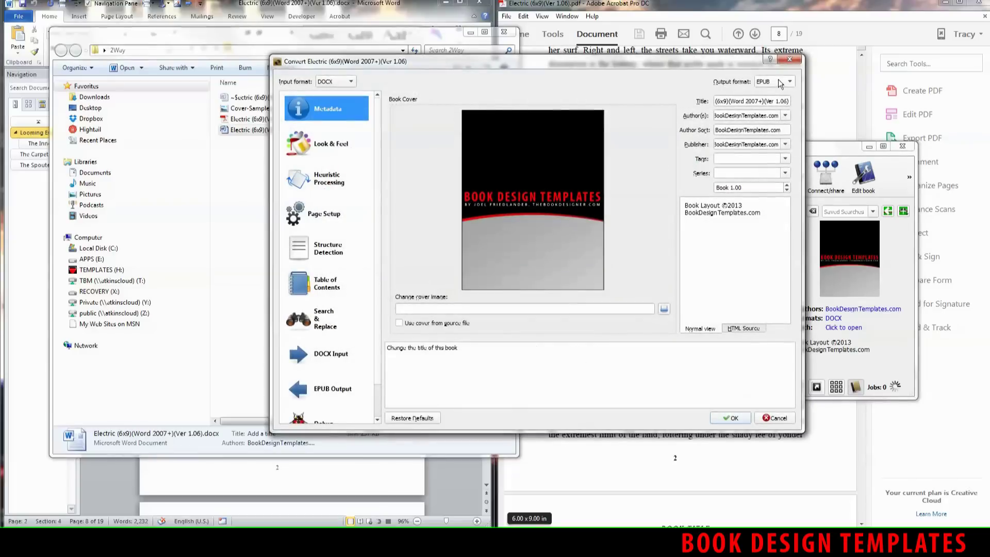
pyautogui.click(778, 79)
pyautogui.click(778, 79)
pyautogui.click(746, 418)
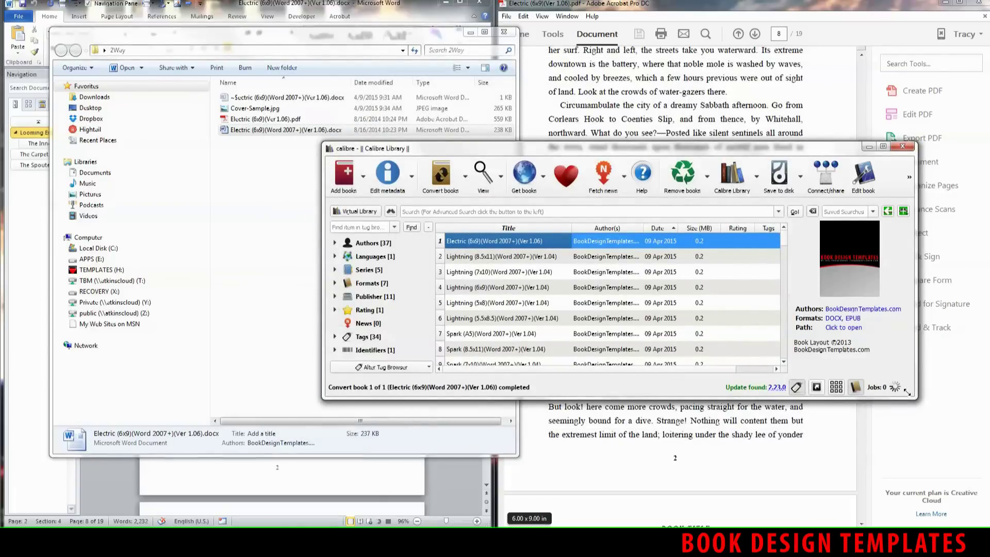
# Step: Open the EPUB in the E-book viewer on the left, beside the PDF, and page to the copyright page
pyautogui.click(851, 319)
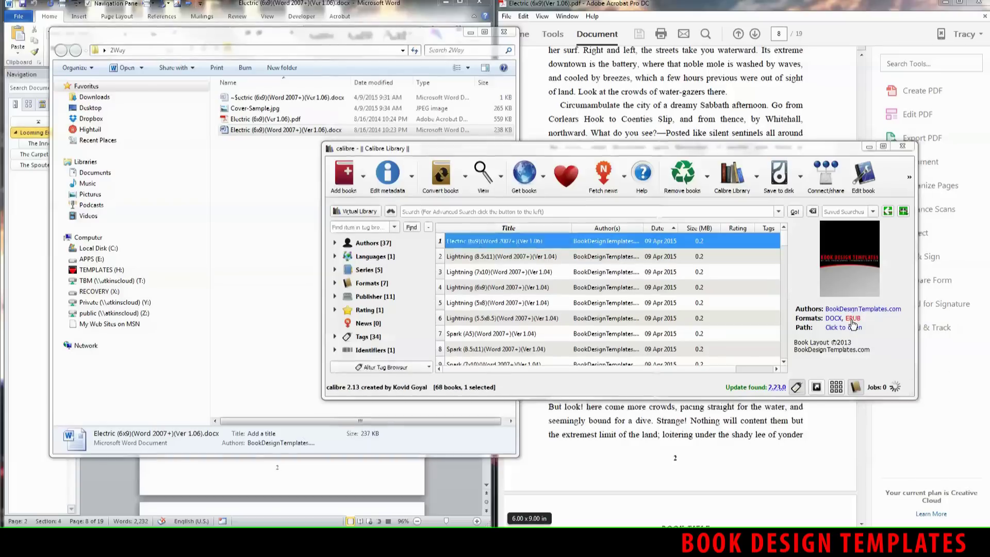
pyautogui.click(867, 147)
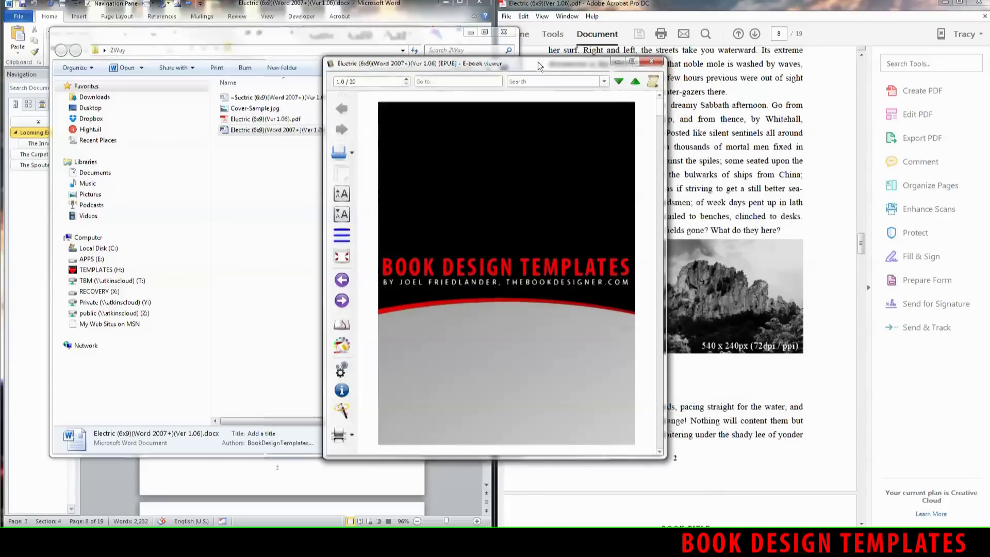
pyautogui.moveTo(531, 61); pyautogui.dragTo(318, 63)
pyautogui.click(471, 34)
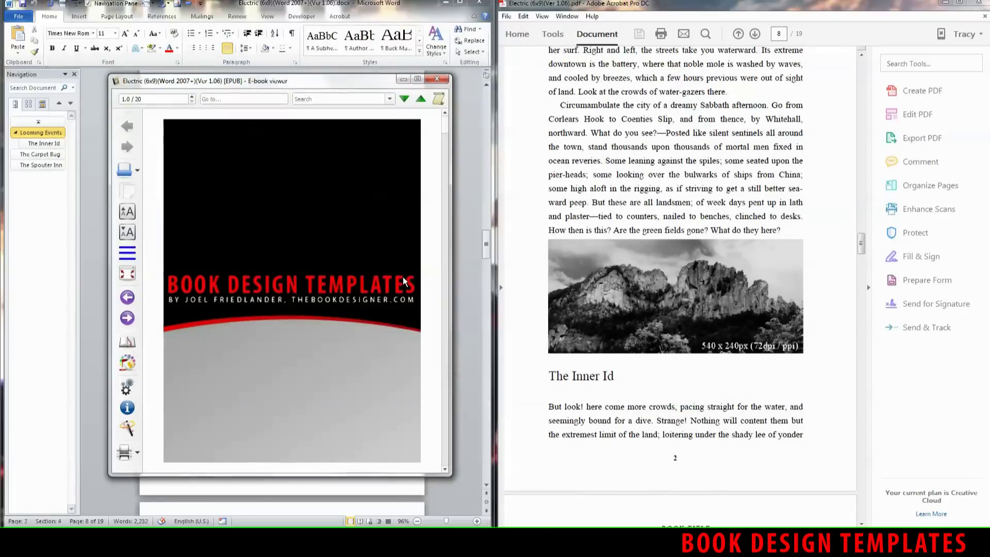
pyautogui.scroll(-1, 405, 281)
pyautogui.click(837, 309)
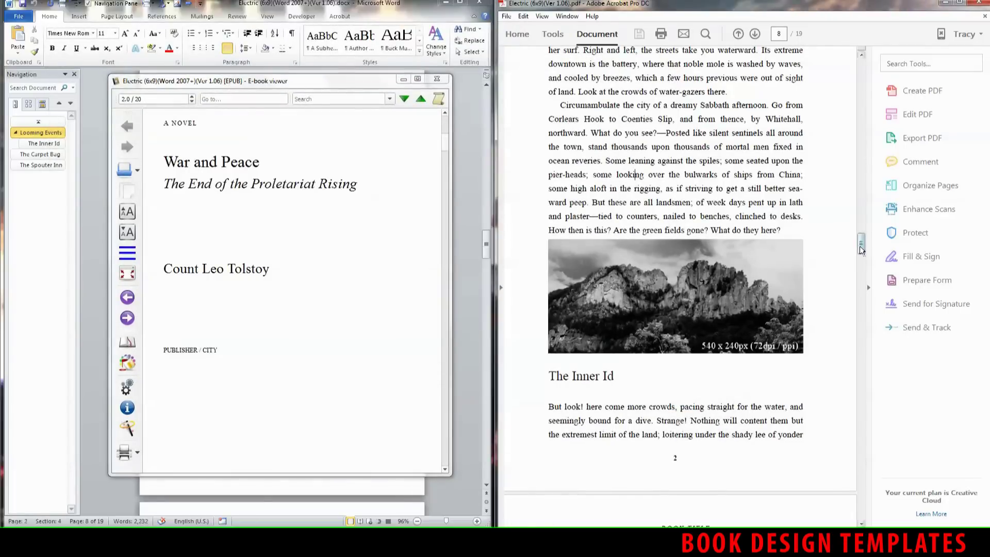
pyautogui.moveTo(861, 244); pyautogui.dragTo(857, 80)
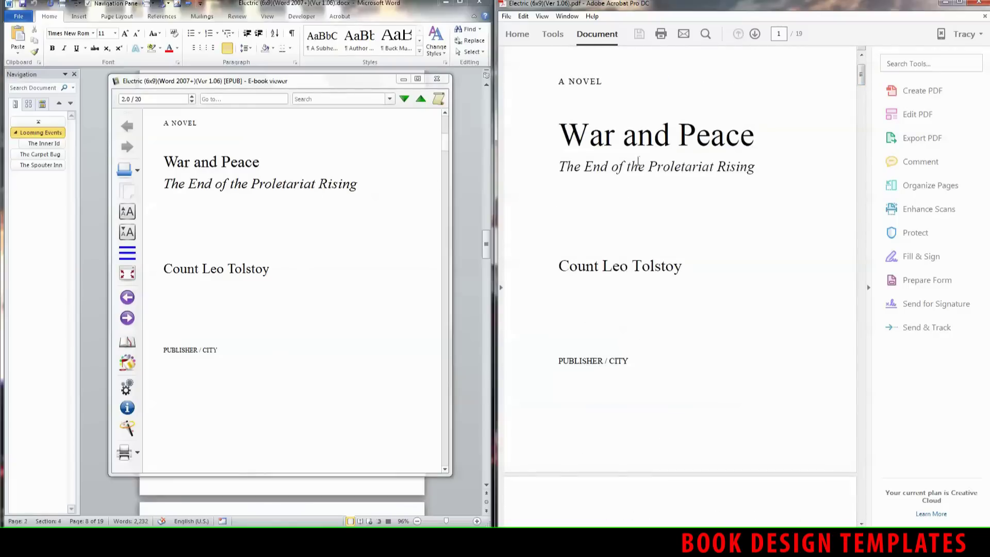
pyautogui.click(355, 329)
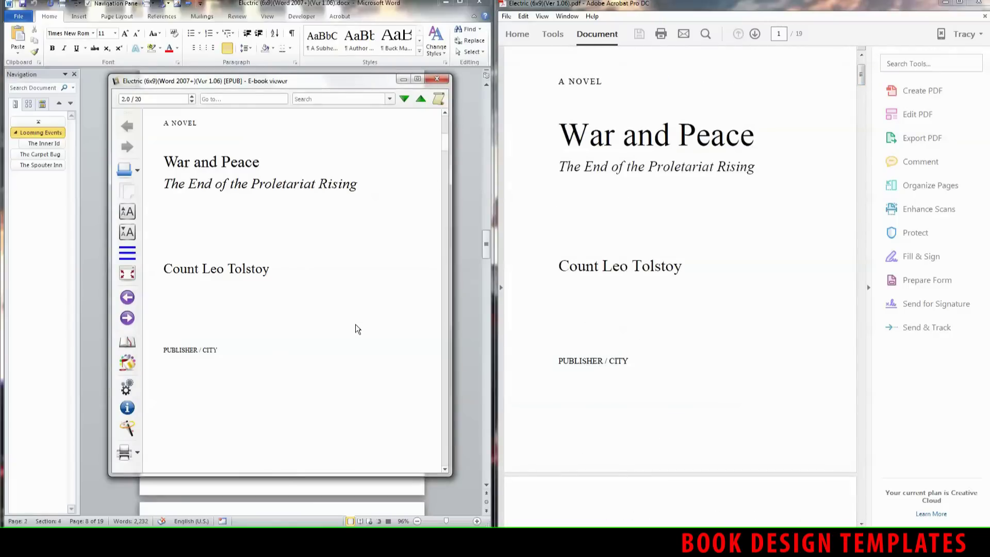
pyautogui.scroll(-1, 356, 328)
# Step: Page the EPUB and PDF in step through the copyright and dedication pages to the Contents
pyautogui.click(610, 232)
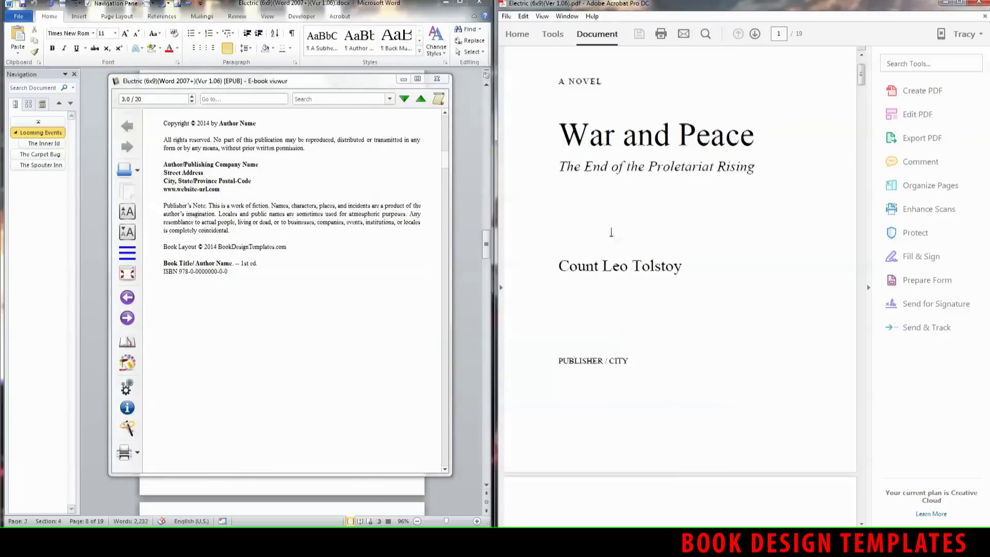
pyautogui.scroll(-3, 610, 231)
pyautogui.scroll(-3, 595, 278)
pyautogui.scroll(-2, 595, 278)
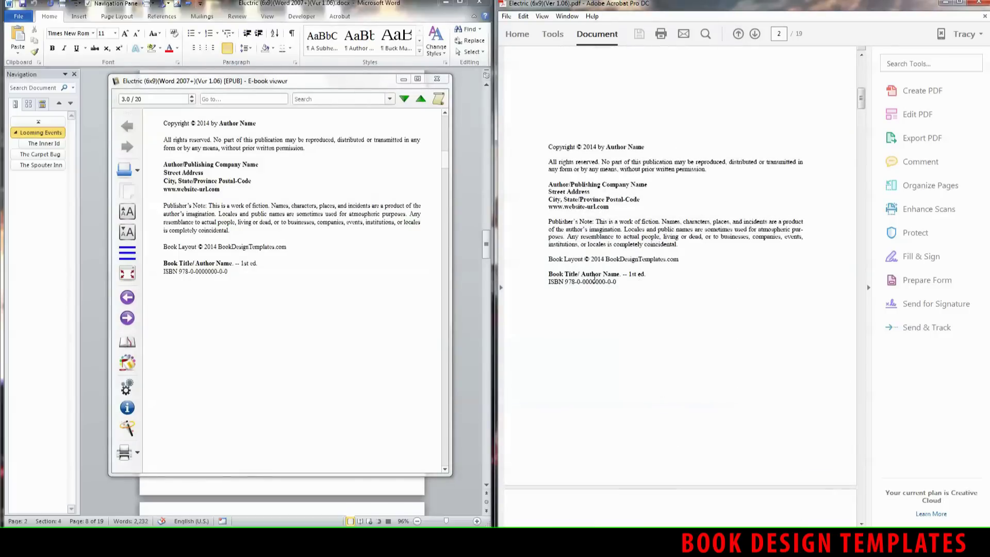
pyautogui.click(320, 300)
pyautogui.scroll(-1, 320, 298)
pyautogui.scroll(-1, 324, 293)
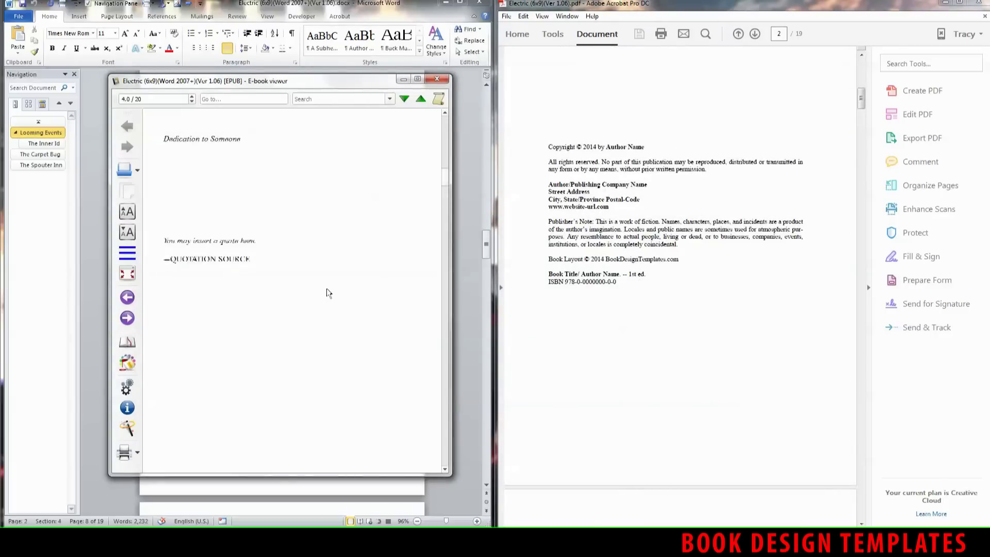
pyautogui.click(675, 264)
pyautogui.scroll(-3, 676, 264)
pyautogui.scroll(-2, 673, 281)
pyautogui.scroll(-1, 672, 281)
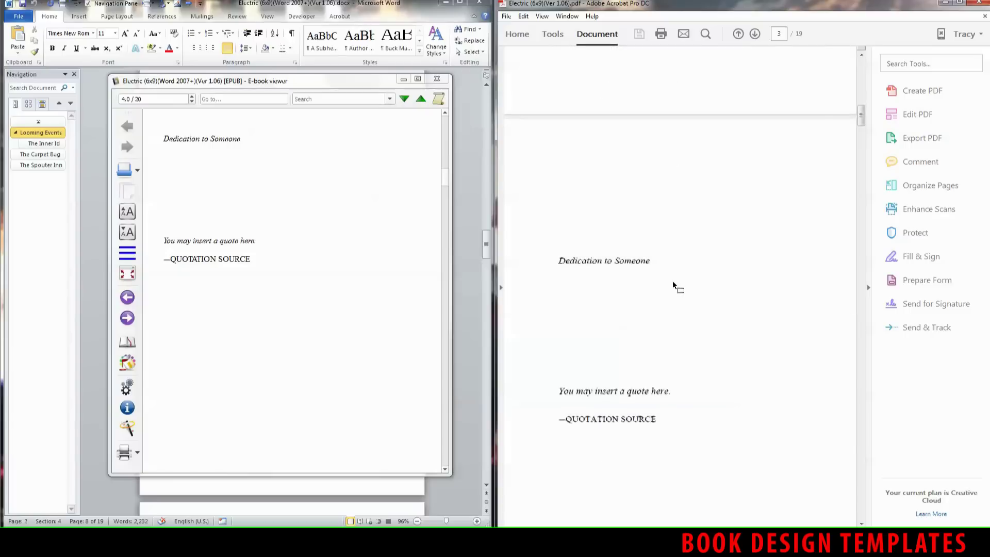
pyautogui.scroll(-2, 672, 280)
pyautogui.click(300, 307)
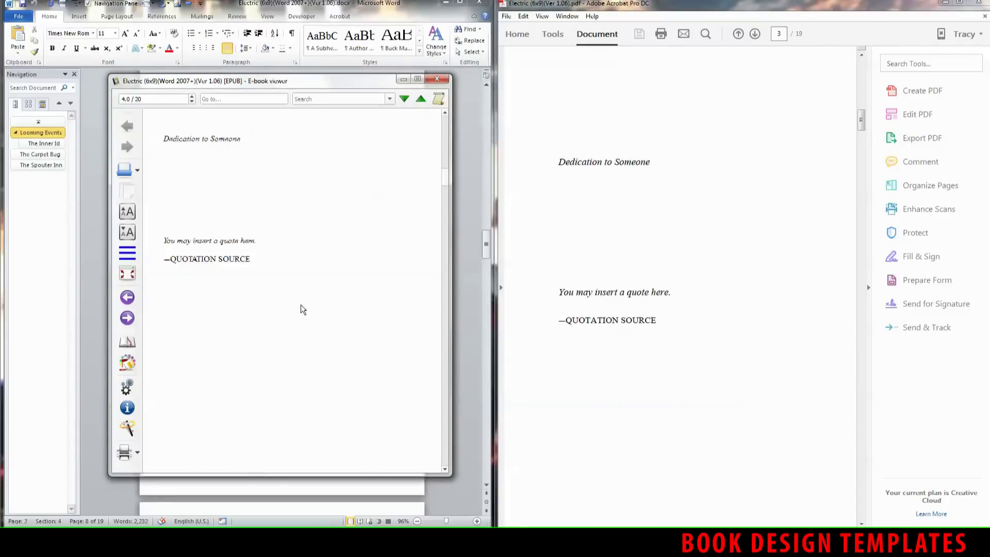
pyautogui.scroll(-1, 301, 310)
pyautogui.click(694, 278)
pyautogui.scroll(-3, 693, 278)
pyautogui.scroll(-3, 694, 278)
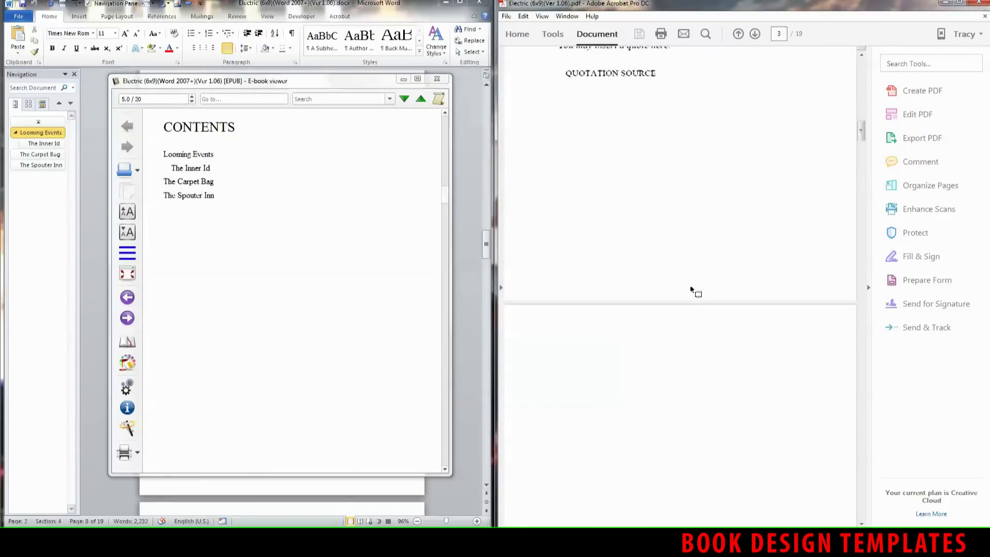
pyautogui.scroll(-3, 678, 285)
pyautogui.scroll(-2, 677, 288)
pyautogui.scroll(-3, 678, 287)
pyautogui.scroll(-3, 678, 287)
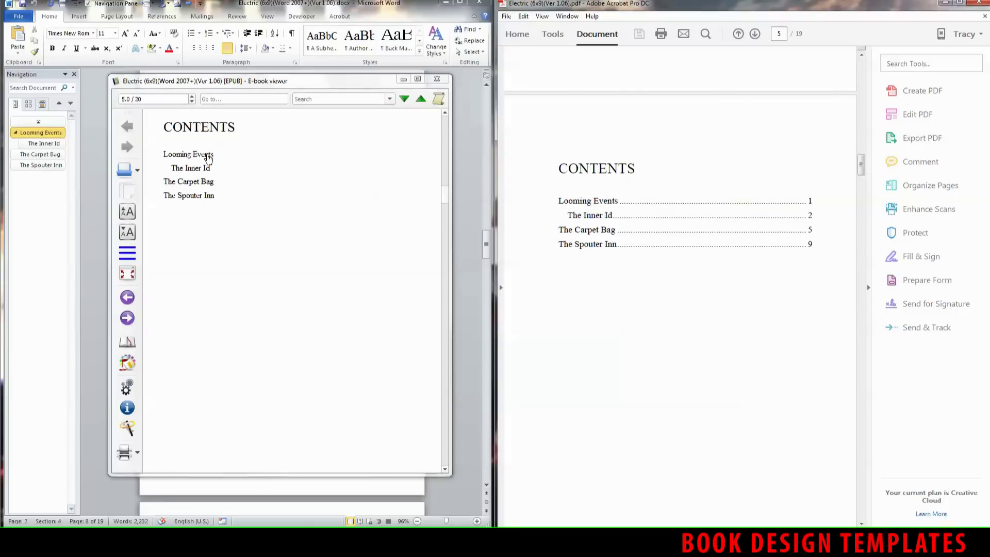
# Step: Follow the EPUB's 'Looming Events' contents link and read on to 'The Inner Id'
pyautogui.click(209, 157)
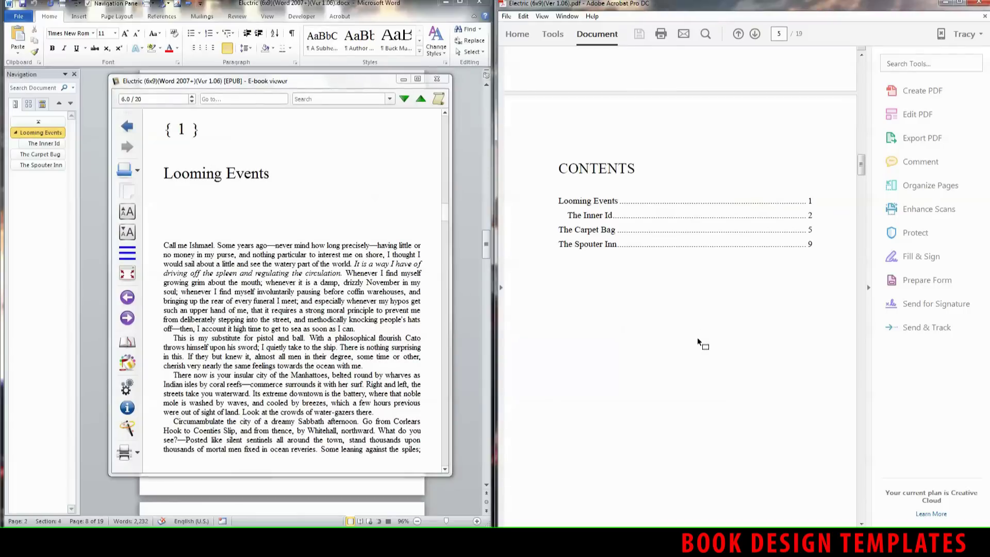
pyautogui.scroll(-3, 699, 341)
pyautogui.scroll(-3, 698, 341)
pyautogui.scroll(-3, 697, 340)
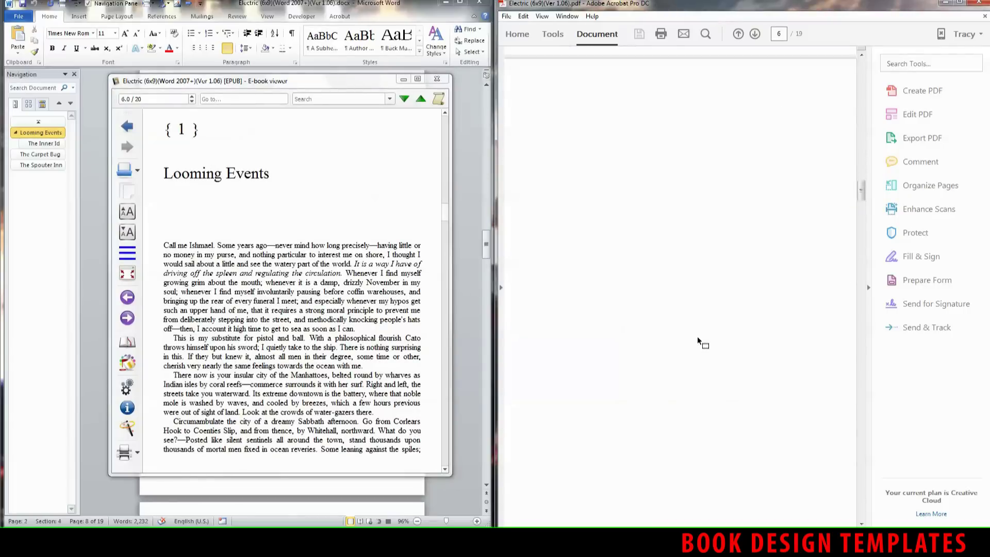
pyautogui.scroll(-2, 696, 336)
pyautogui.scroll(-3, 680, 329)
pyautogui.scroll(-3, 664, 321)
pyautogui.scroll(-3, 656, 322)
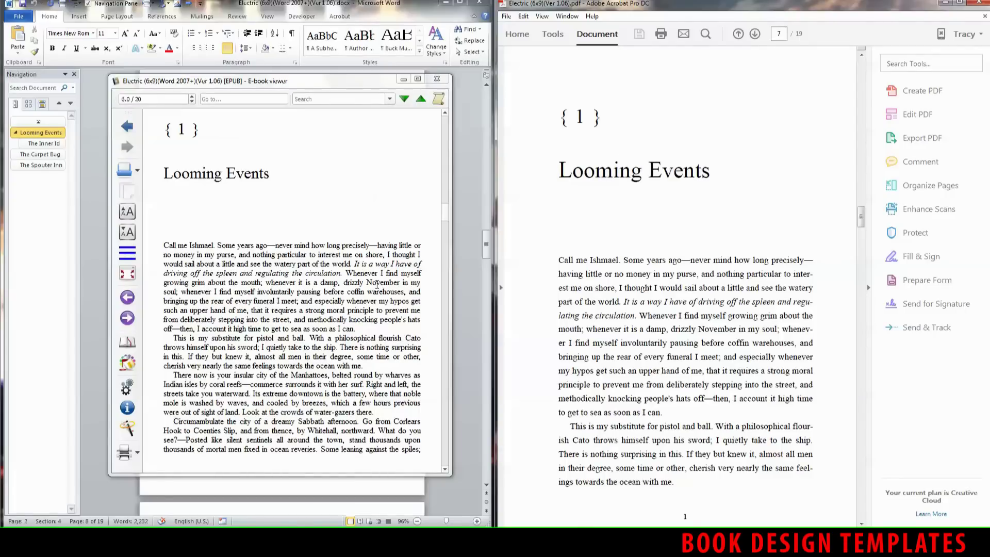
pyautogui.scroll(-5, 377, 284)
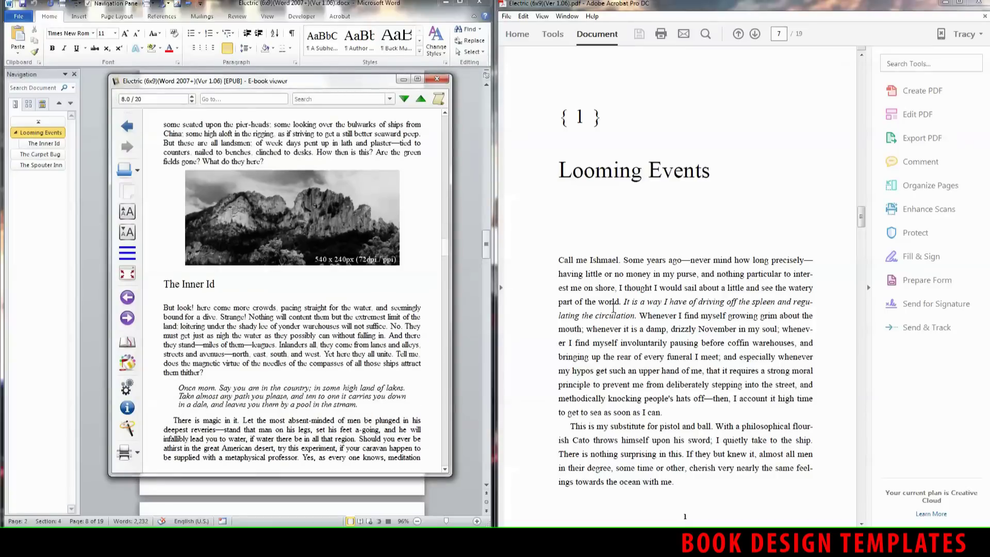
pyautogui.scroll(-3, 613, 303)
pyautogui.scroll(-3, 613, 303)
pyautogui.scroll(-3, 613, 302)
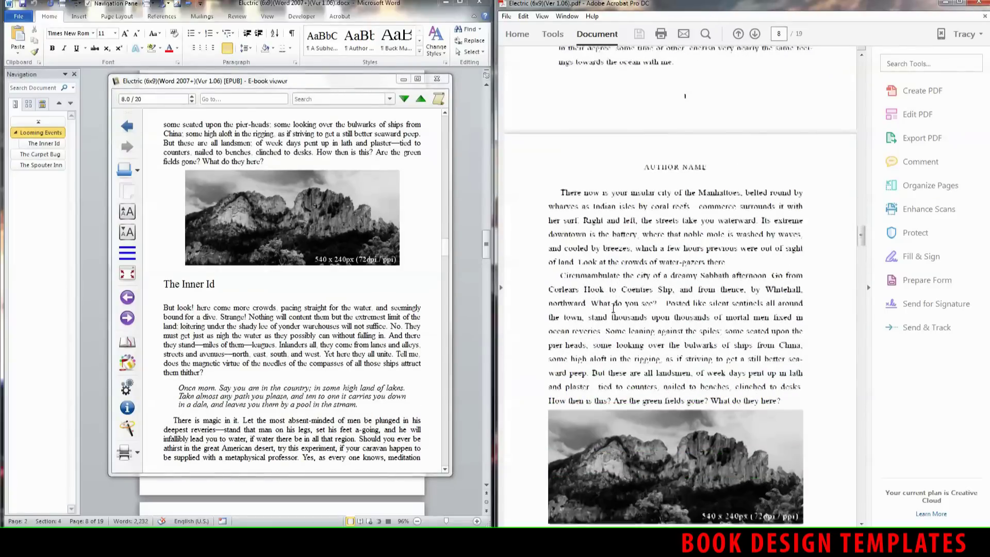
pyautogui.scroll(-3, 614, 300)
pyautogui.scroll(-3, 614, 299)
pyautogui.scroll(-1, 622, 286)
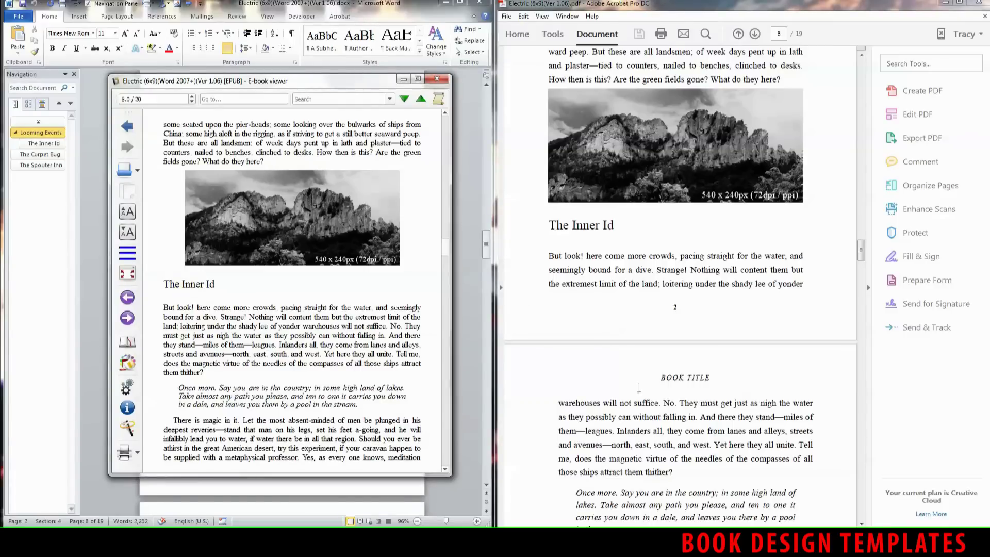
# Step: Compare the italic 'Once more' quote on PDF page 9 with the same passage in the EPUB
pyautogui.click(625, 270)
pyautogui.scroll(-5, 636, 357)
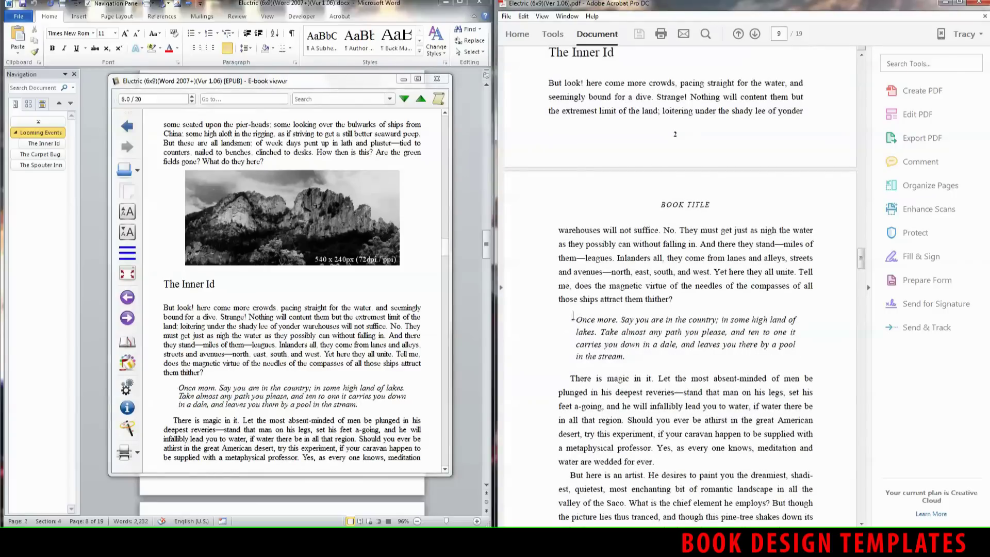
pyautogui.moveTo(576, 318); pyautogui.dragTo(649, 346)
pyautogui.click(621, 338)
pyautogui.click(325, 379)
pyautogui.scroll(-3, 317, 341)
pyautogui.scroll(-2, 312, 336)
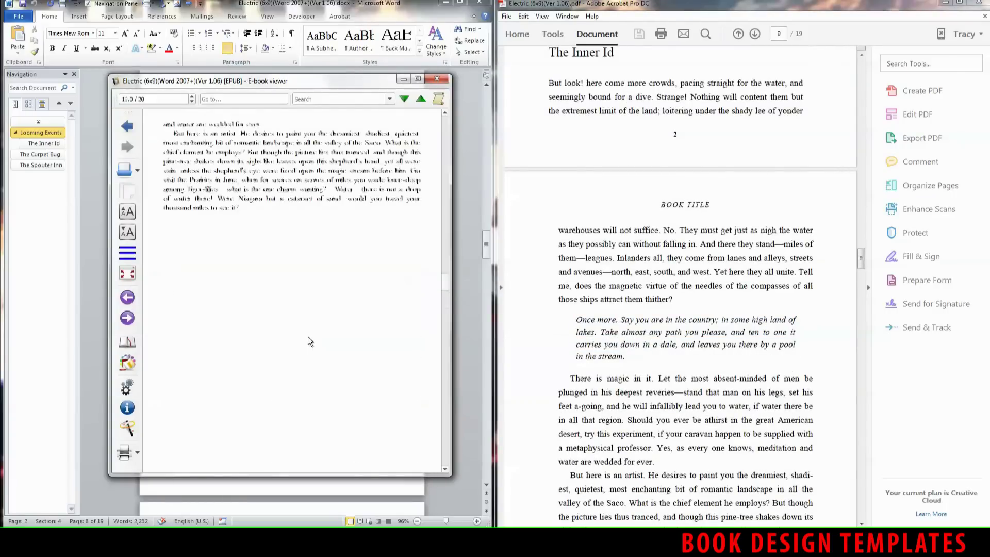
pyautogui.scroll(5, 312, 331)
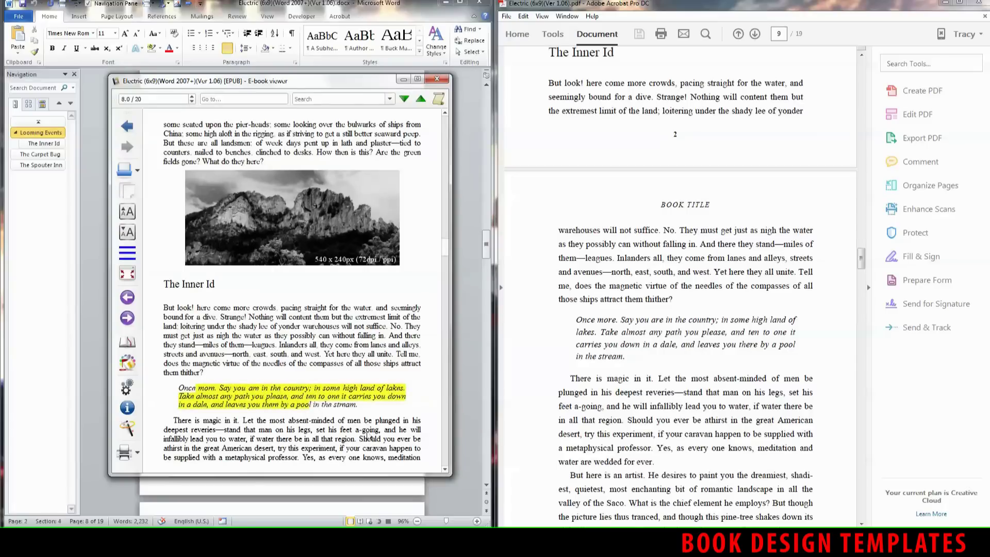